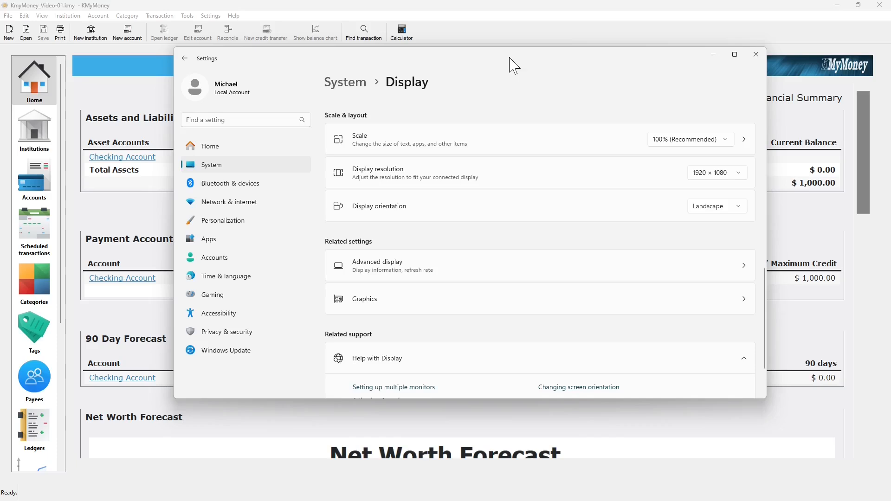
Switch from the Windows display settings to KMyMoney and open the Checking Account ledger
click(511, 10)
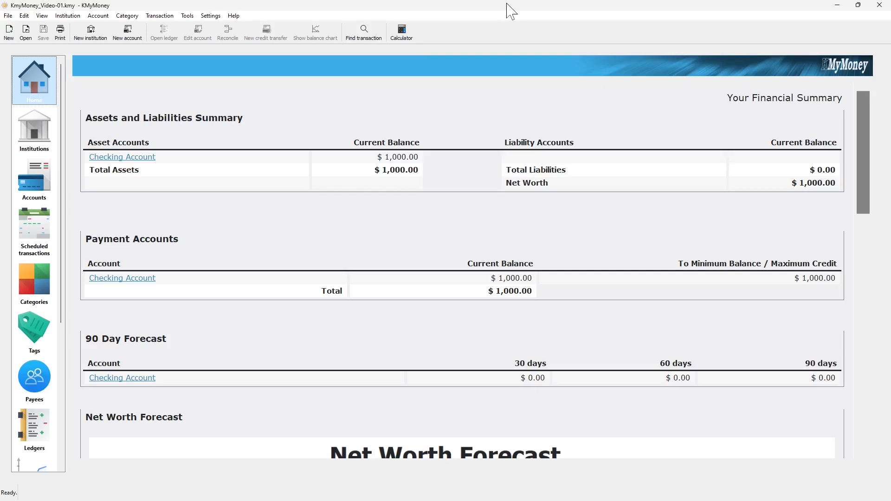
click(145, 158)
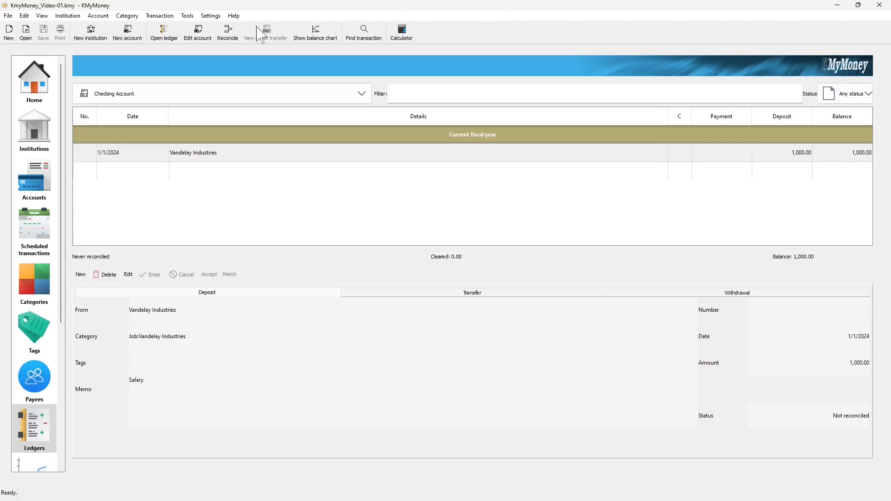
click(207, 17)
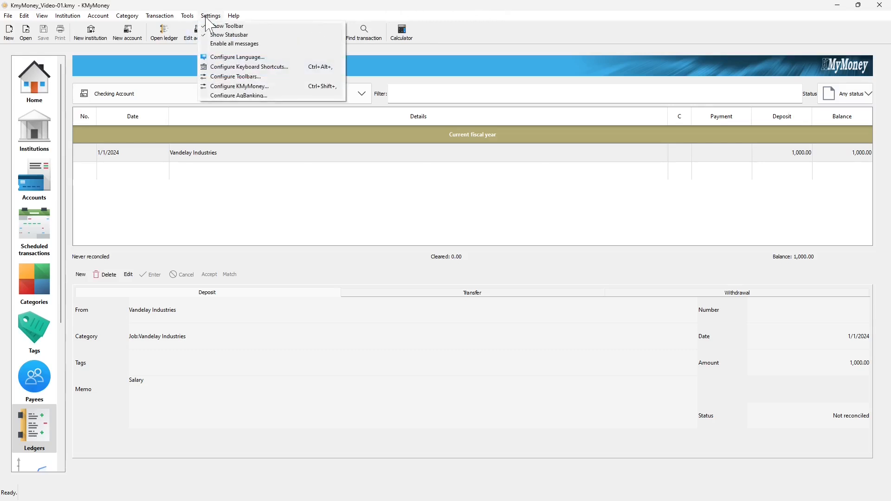
click(231, 88)
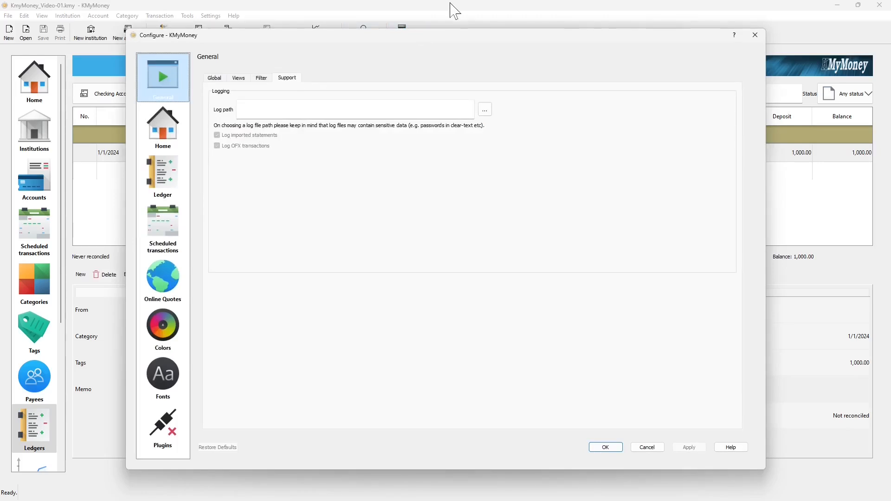
click(755, 36)
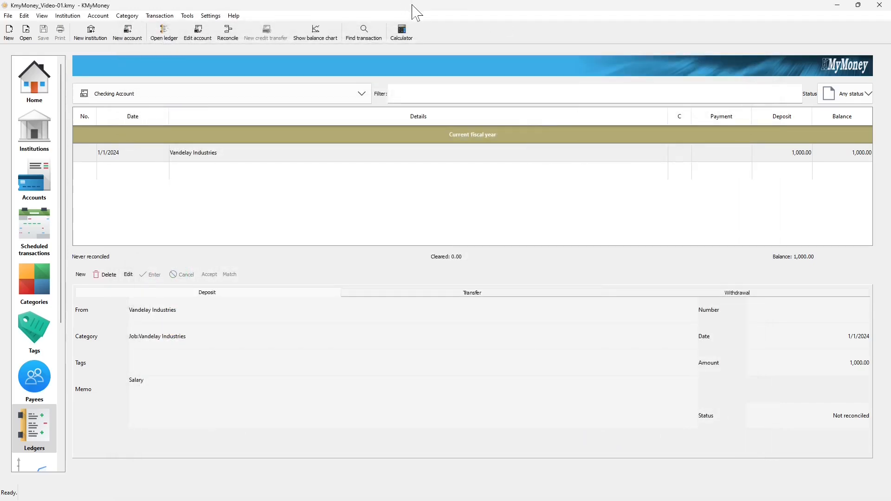
Open the font settings in the KMyMoney configuration, with the use of system fonts turned off
key(ctrl+shift+comma)
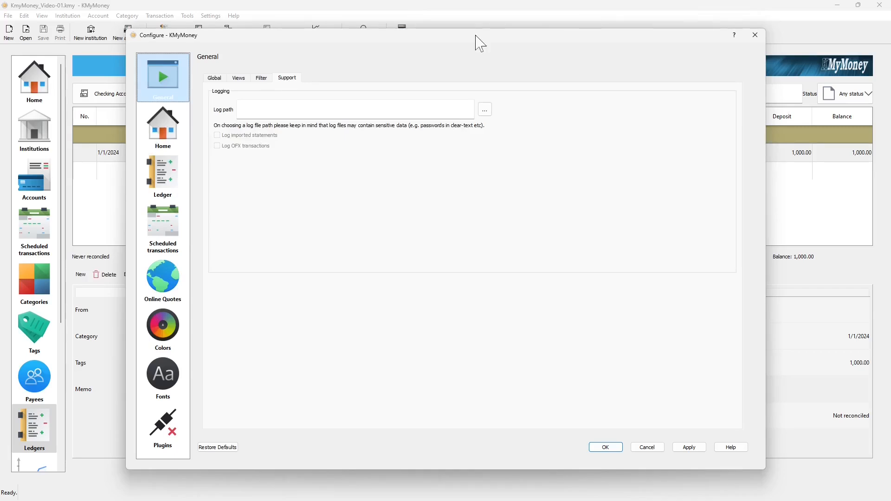
click(172, 384)
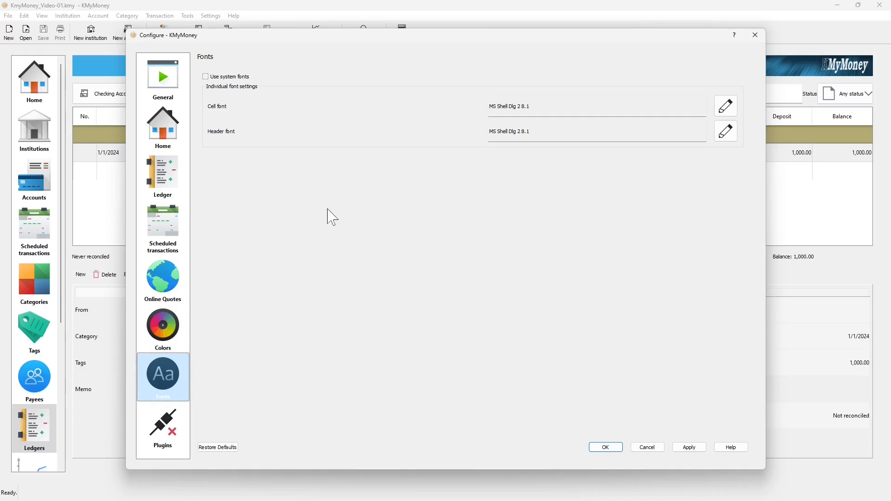
click(213, 83)
click(209, 79)
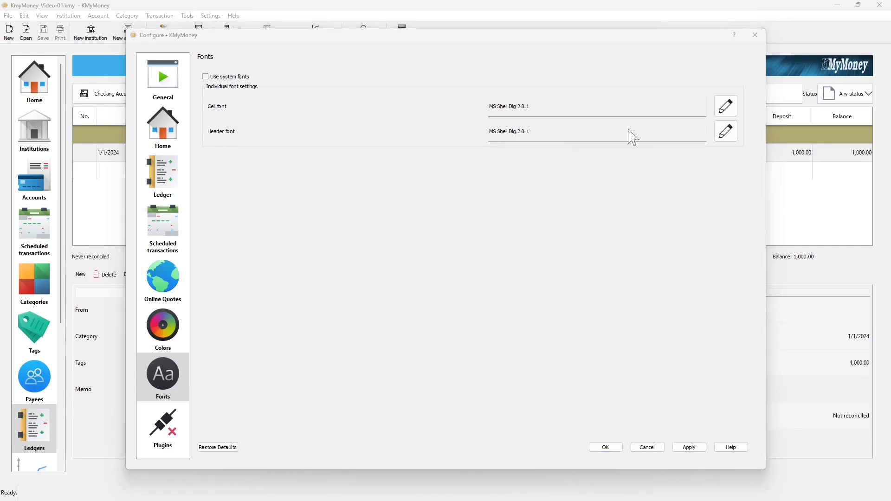
Set the header font to DejaVu Serif Condensed, Book style, size 18, and apply it to the ledger
click(726, 133)
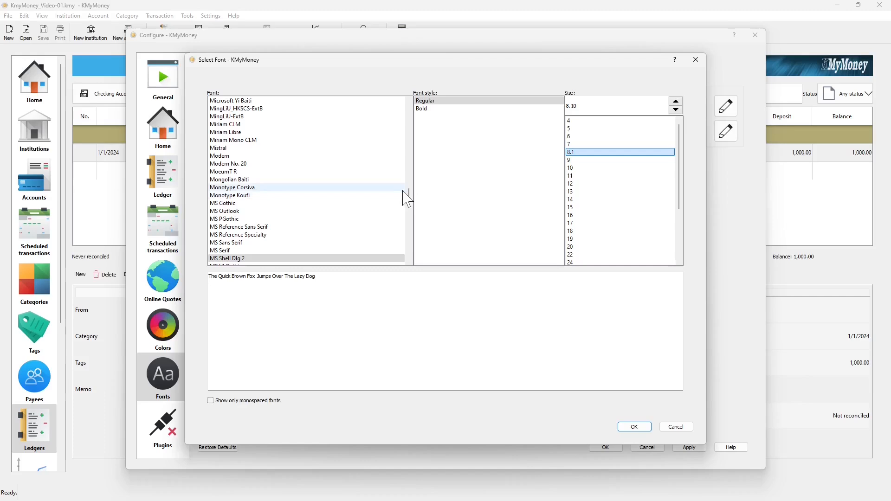
drag(408, 193, 407, 139)
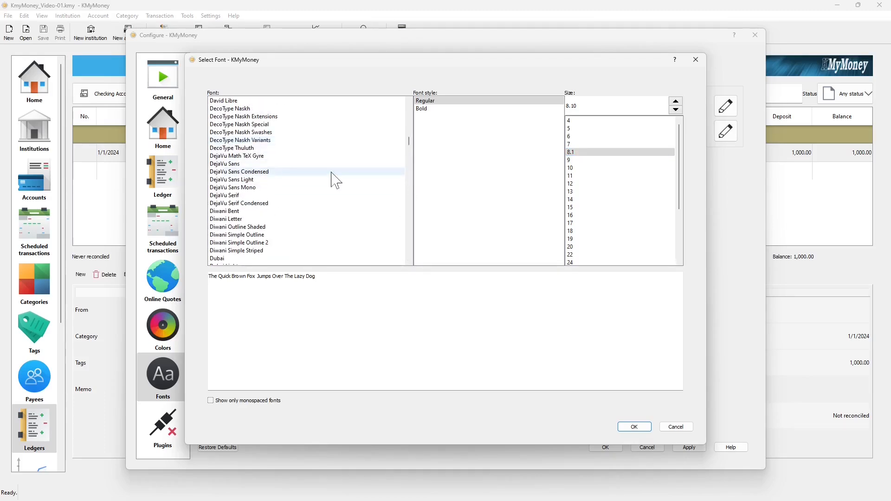
click(252, 204)
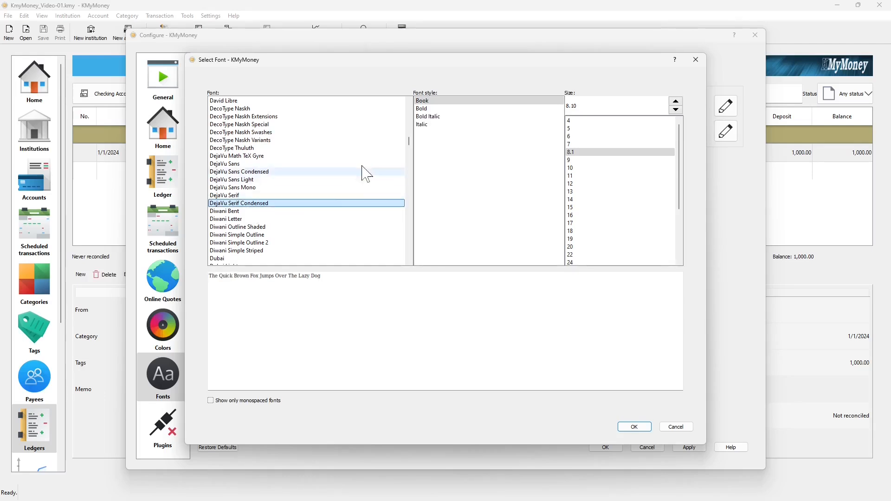
click(430, 101)
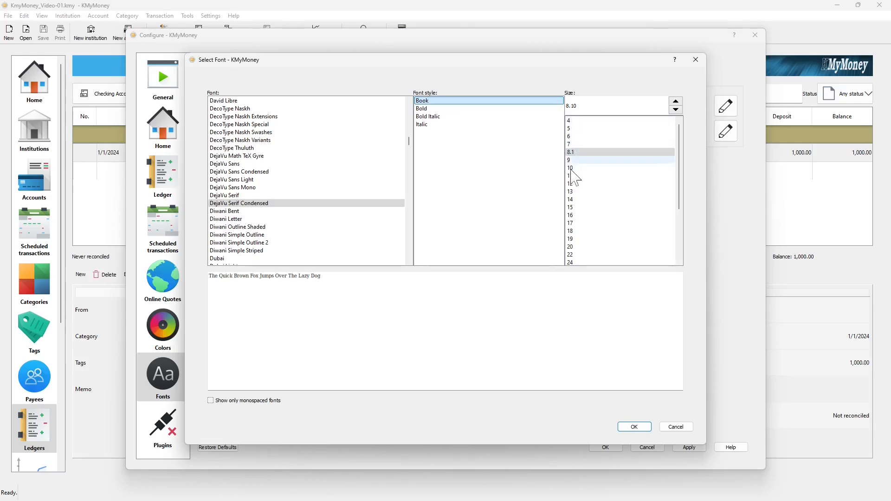
click(574, 231)
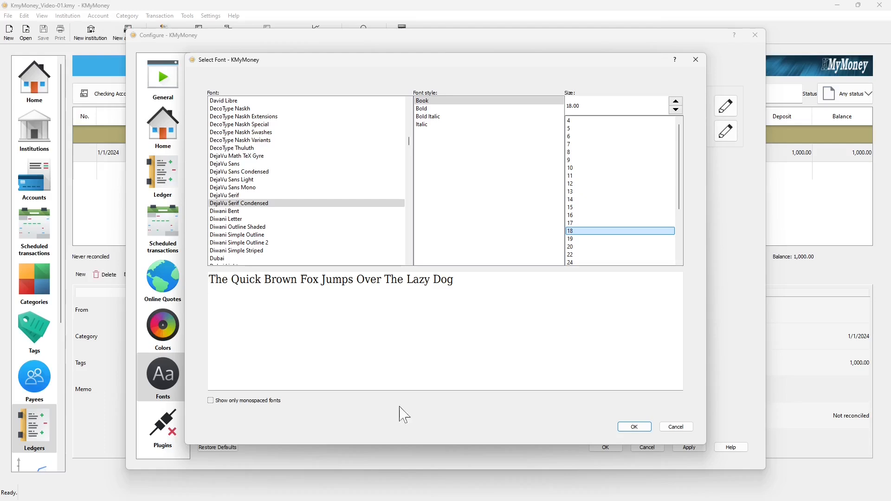
click(632, 427)
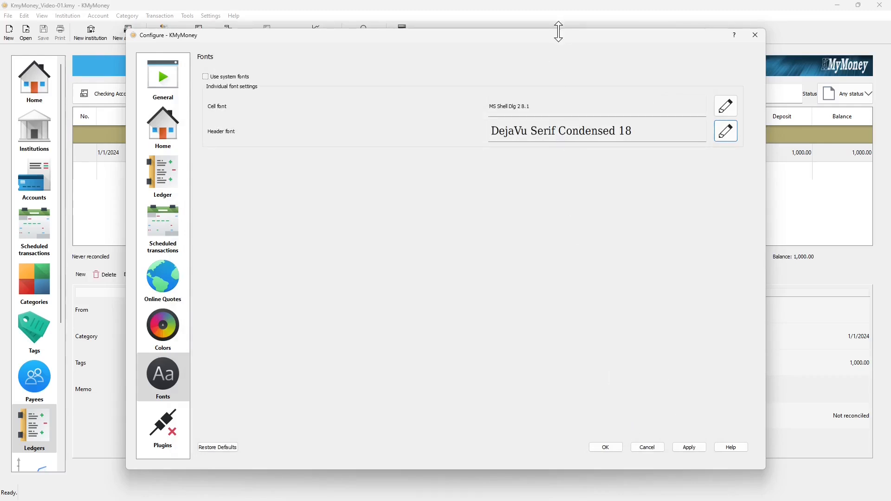
drag(559, 30, 518, 189)
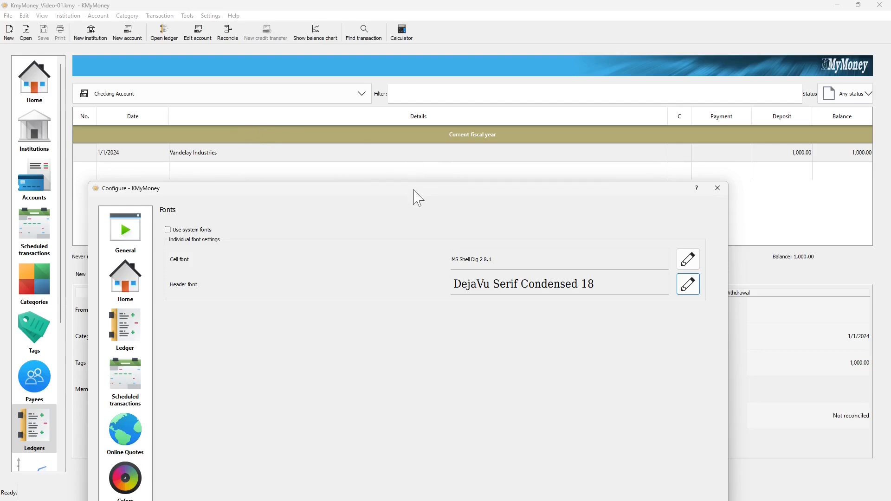
drag(412, 189, 427, 60)
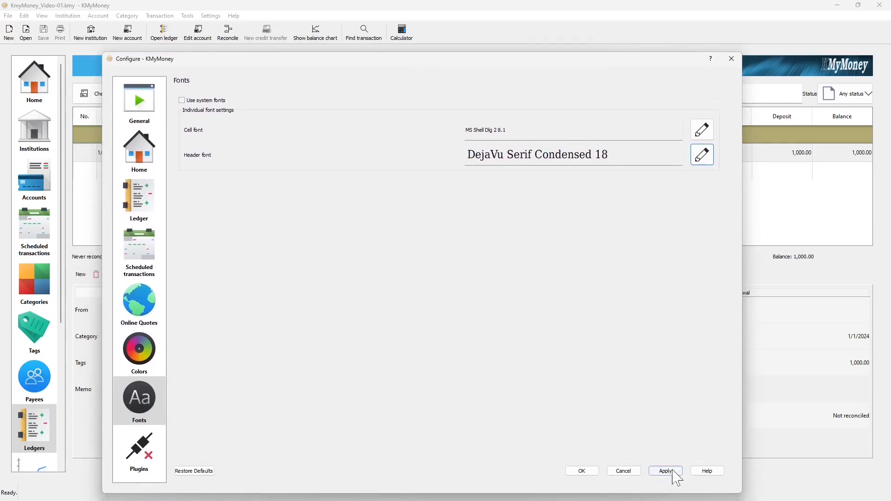
click(669, 472)
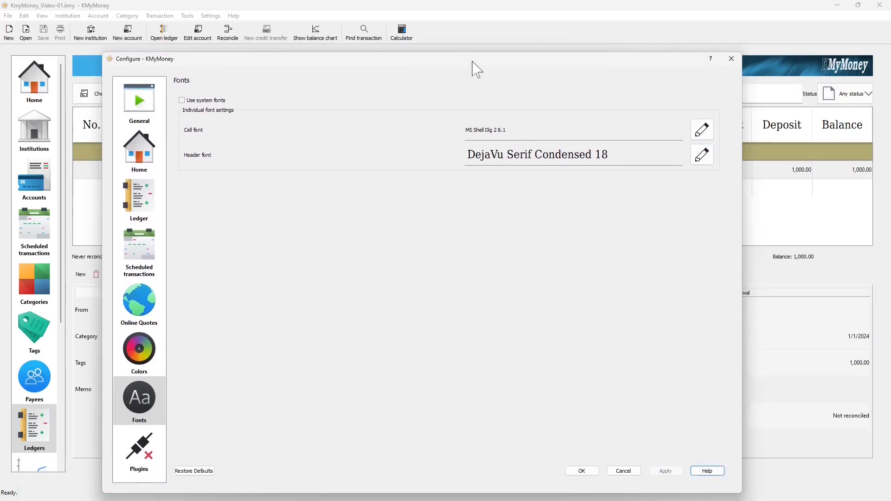
drag(471, 63, 412, 52)
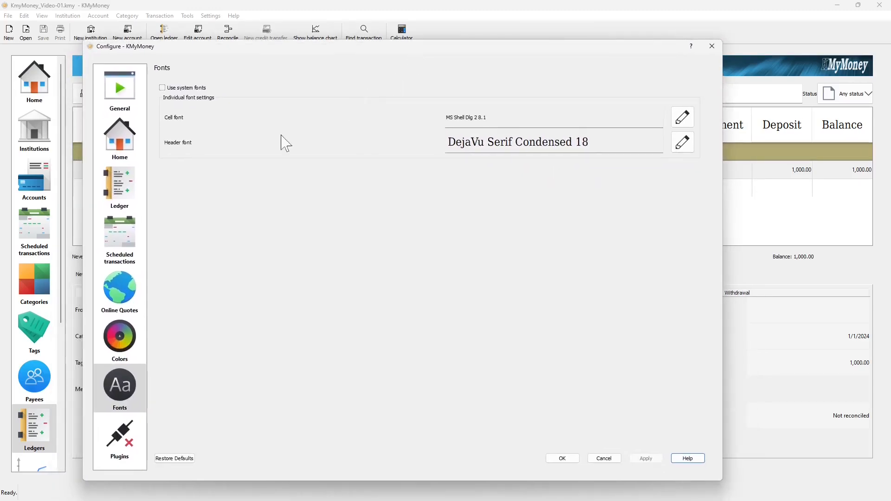
Set the cell font to DejaVu Serif Condensed, Book style, size 16, then apply it and close the configuration
click(683, 119)
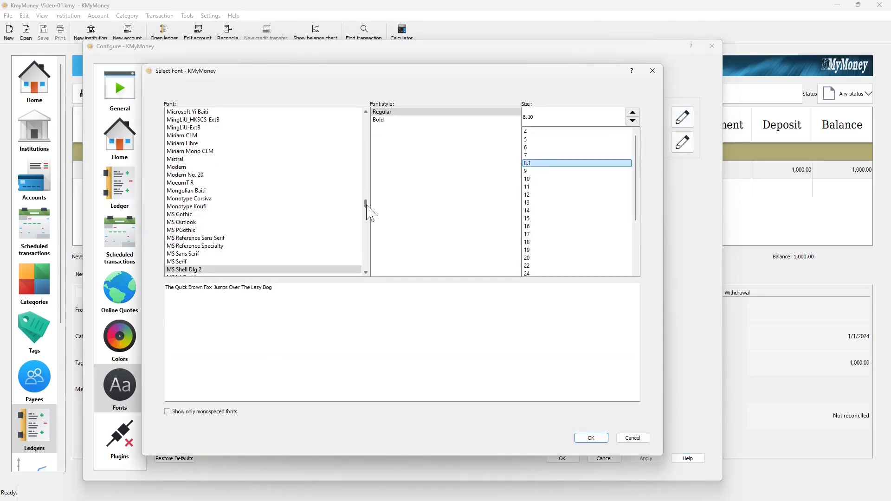
drag(372, 213, 360, 159)
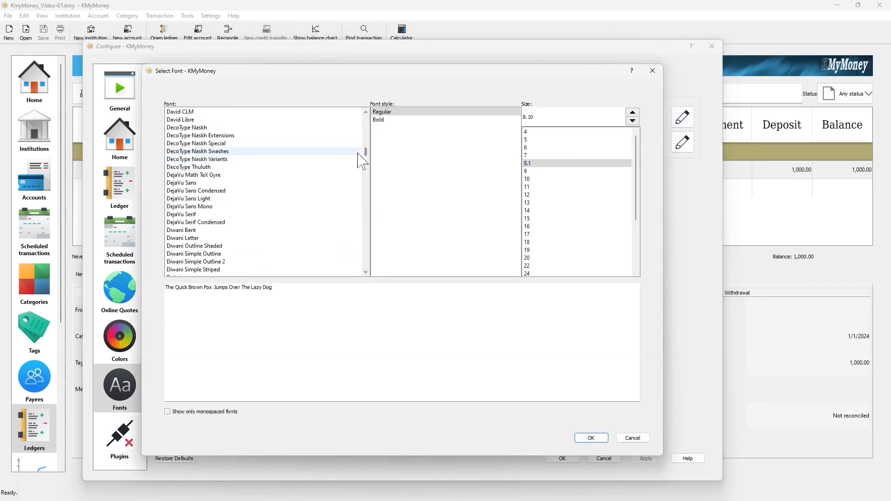
click(214, 224)
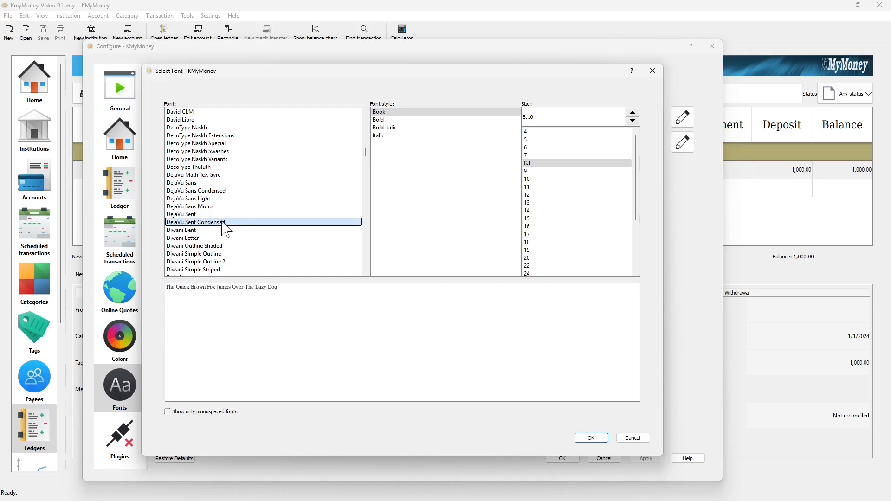
click(419, 112)
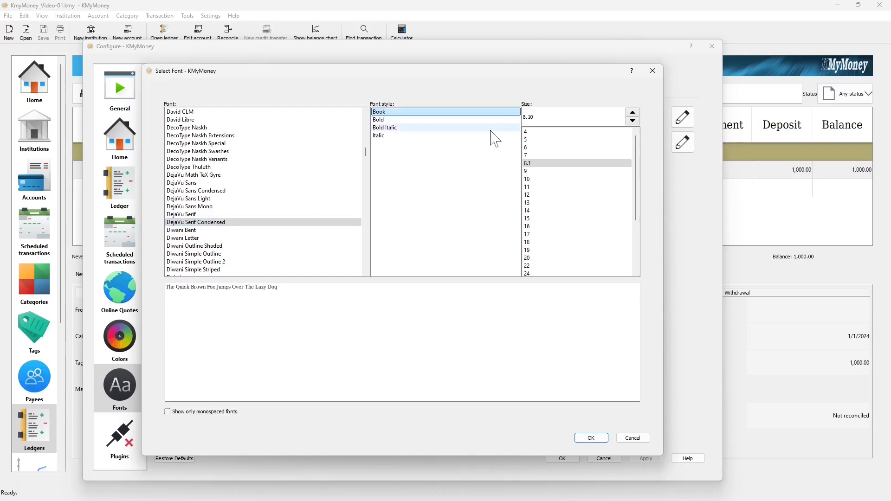
click(533, 229)
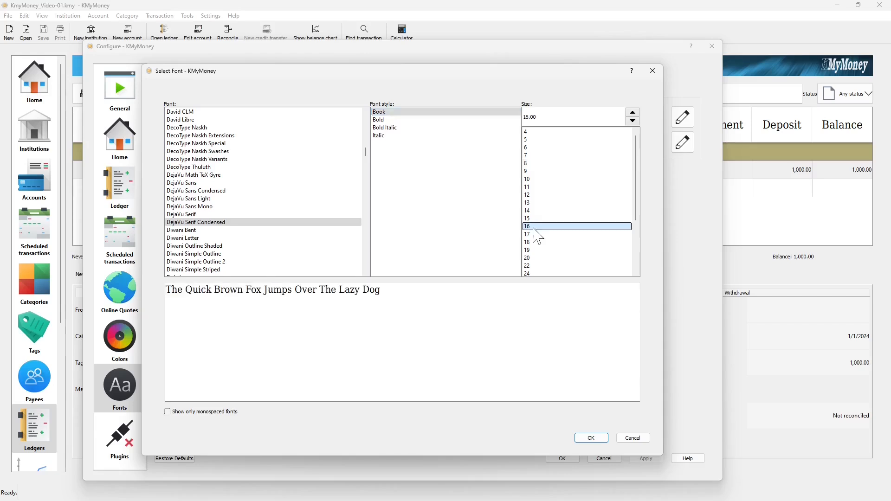
click(591, 438)
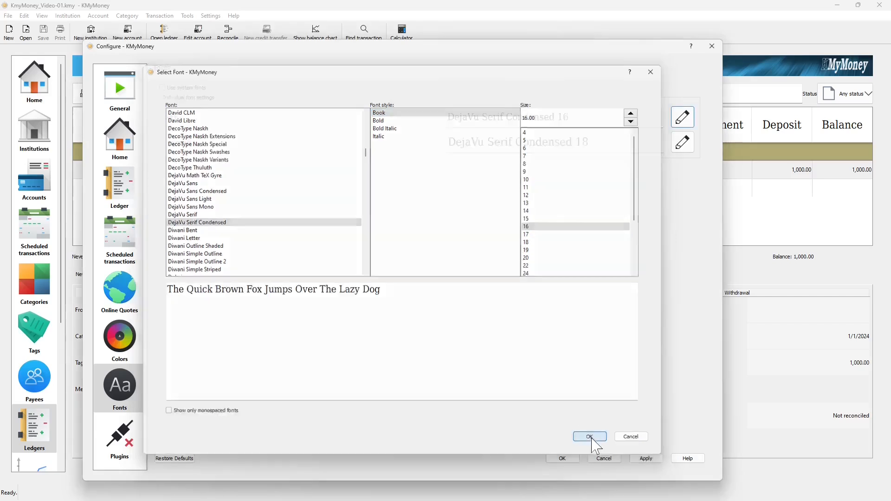
click(645, 460)
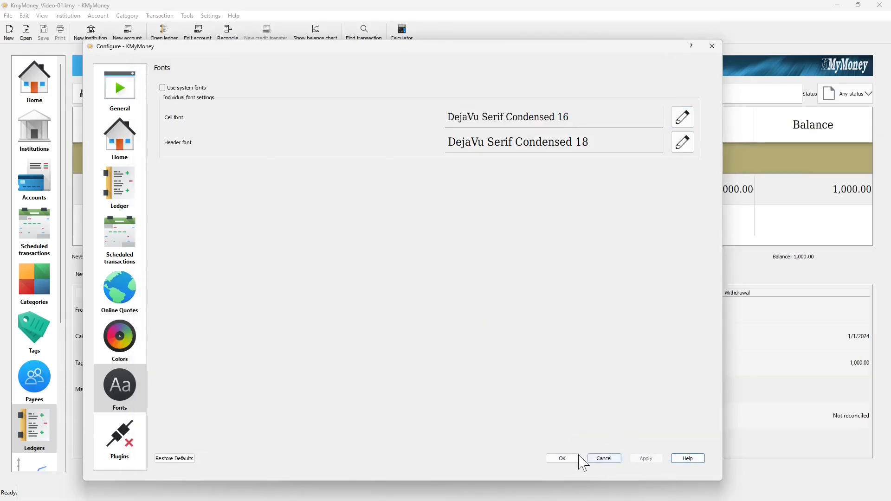
click(563, 458)
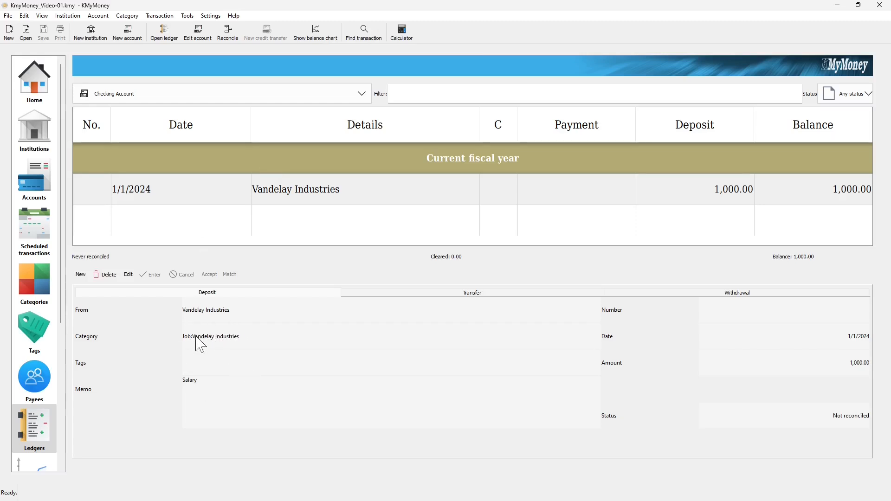
Set the home page's zoom factor to 1.5 in the KMyMoney configuration, then apply and confirm it
click(42, 93)
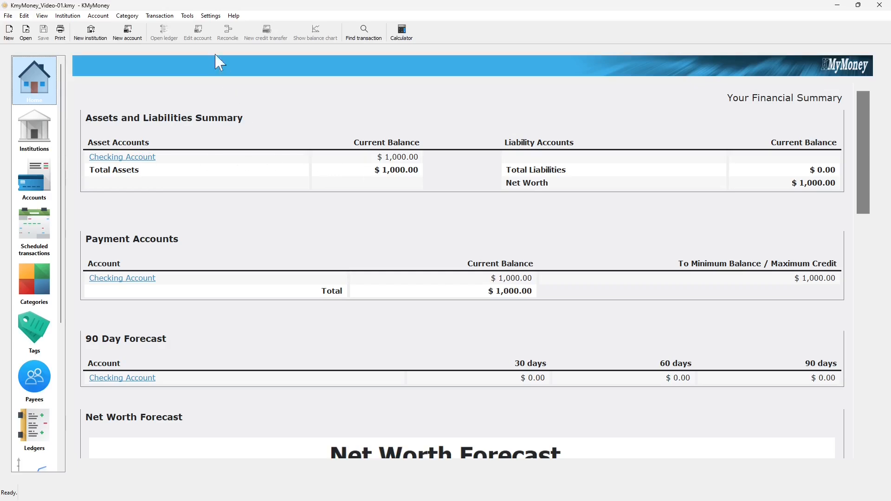
click(209, 17)
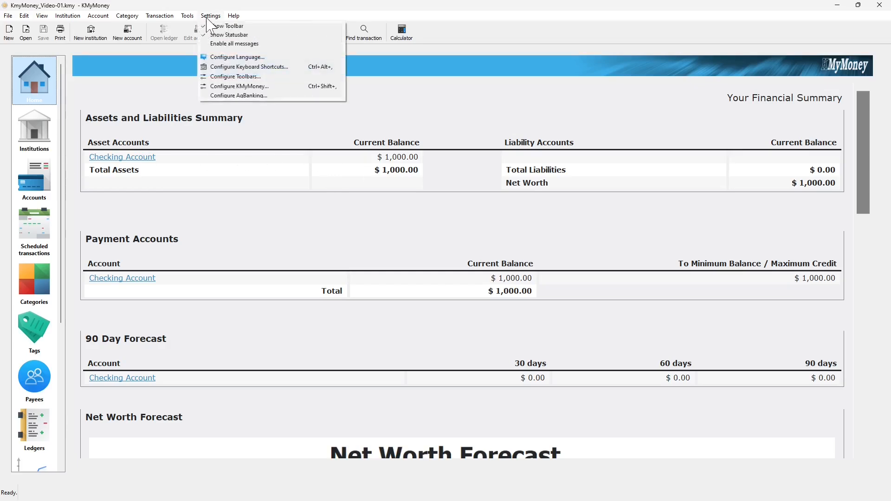
click(251, 87)
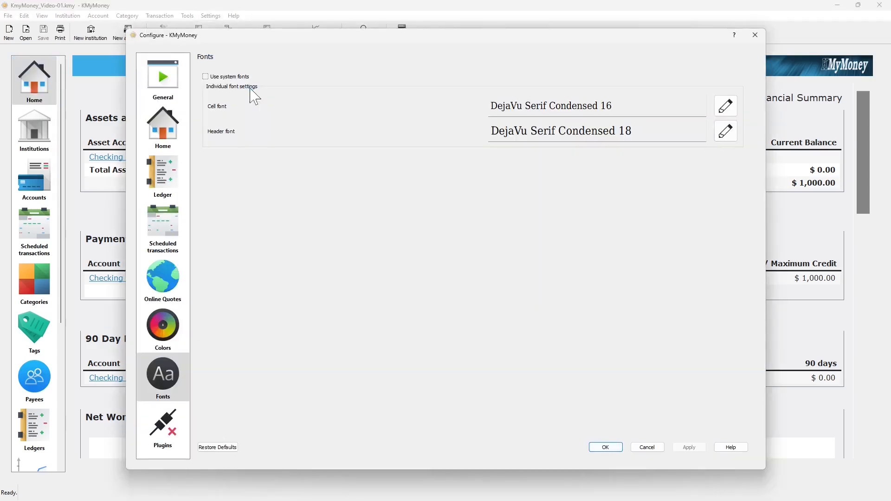
click(172, 134)
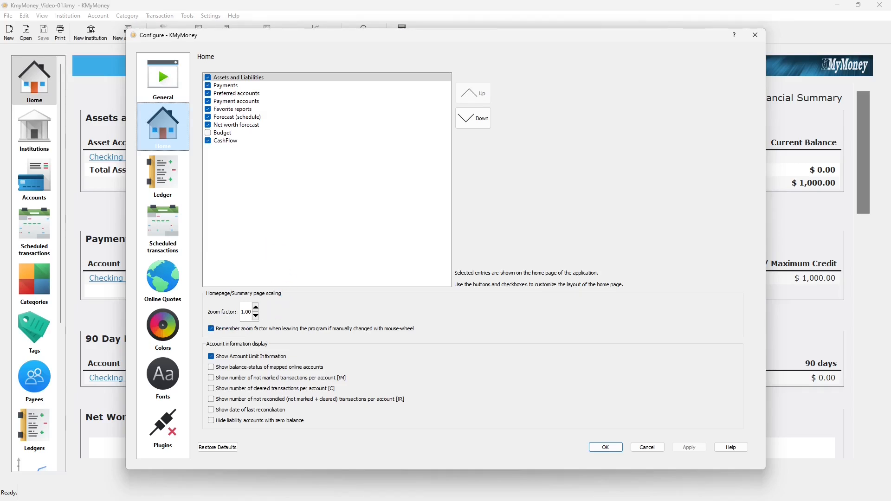
double_click(245, 312)
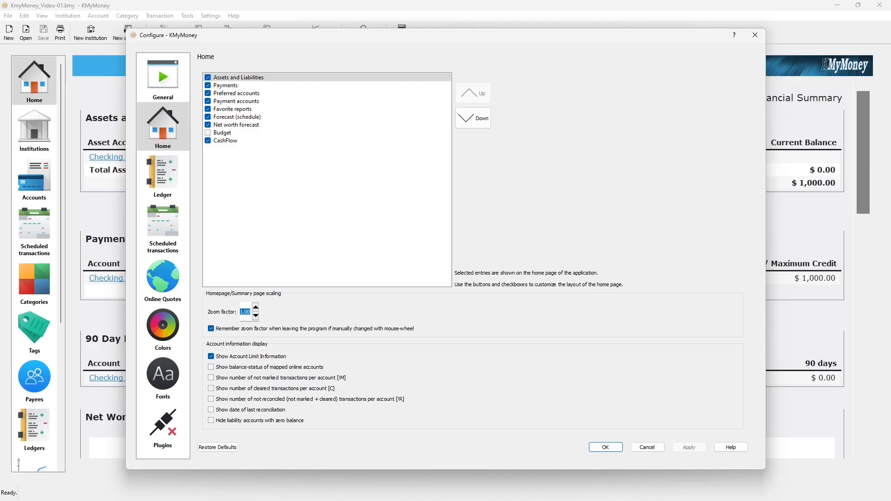
text(1.)
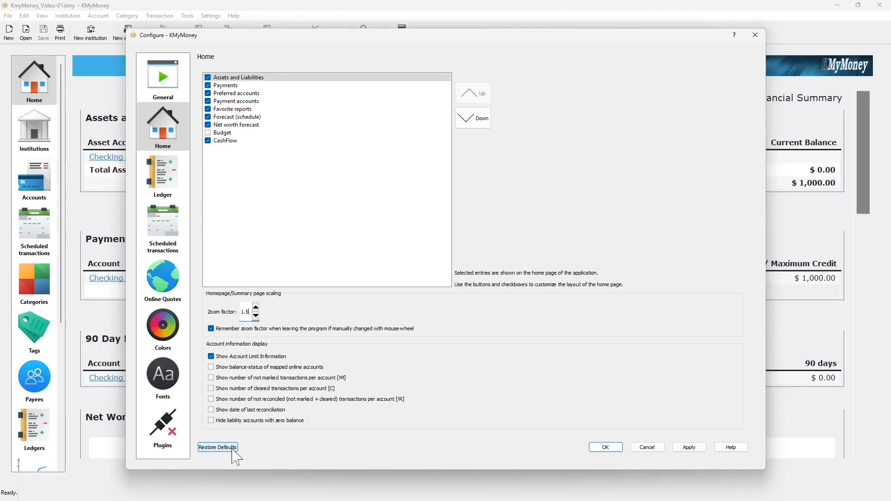
click(691, 448)
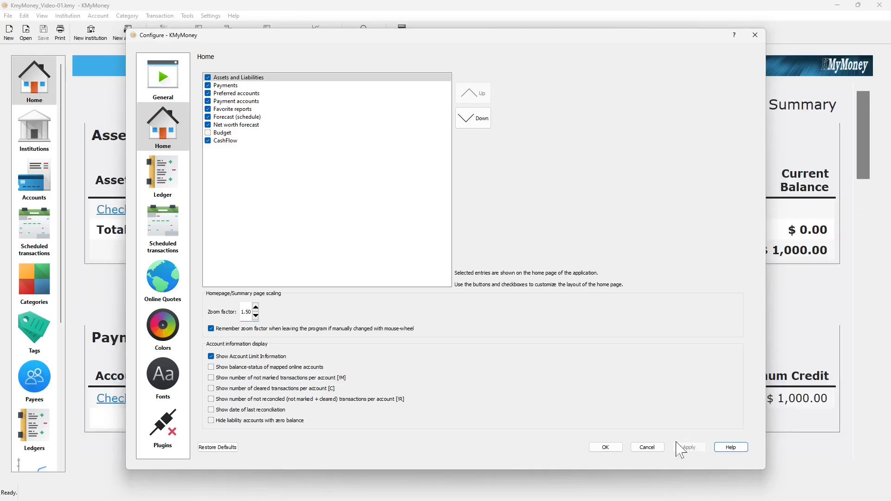
click(610, 449)
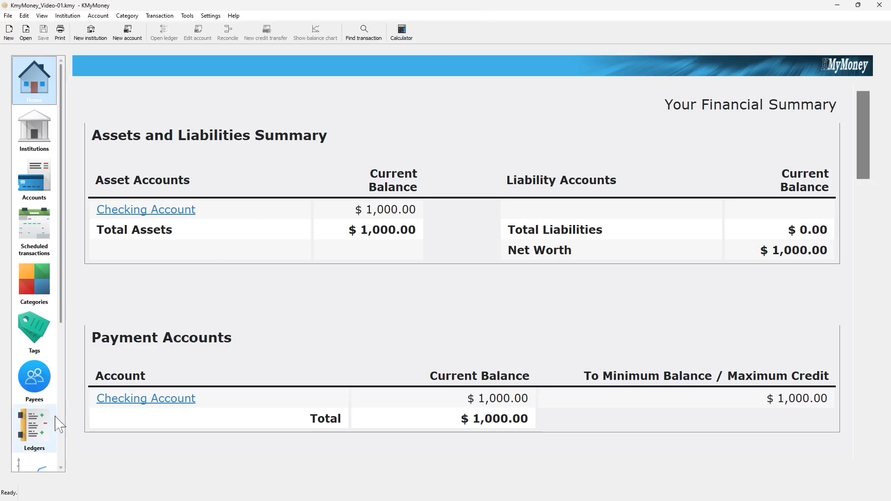
Return to the Checking Account ledger to view its enlarged header and cell fonts
click(36, 430)
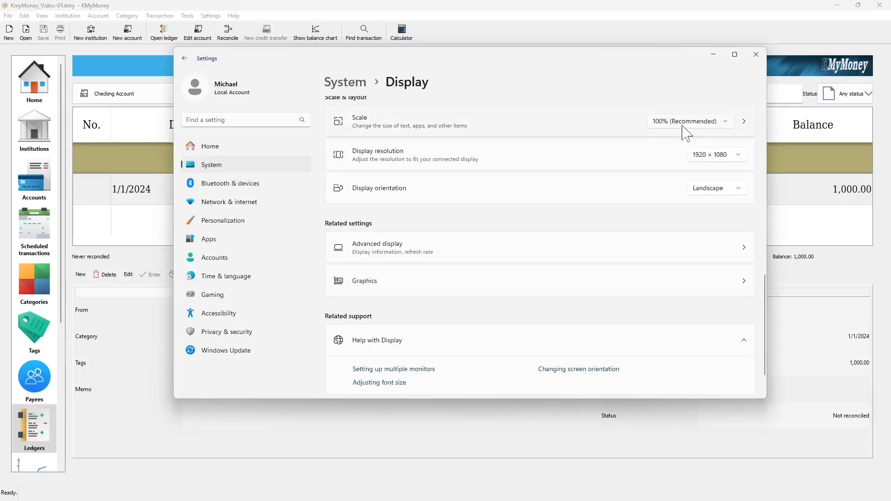
Set the Windows display scale to 125% and switch back to the KMyMoney ledger
click(728, 124)
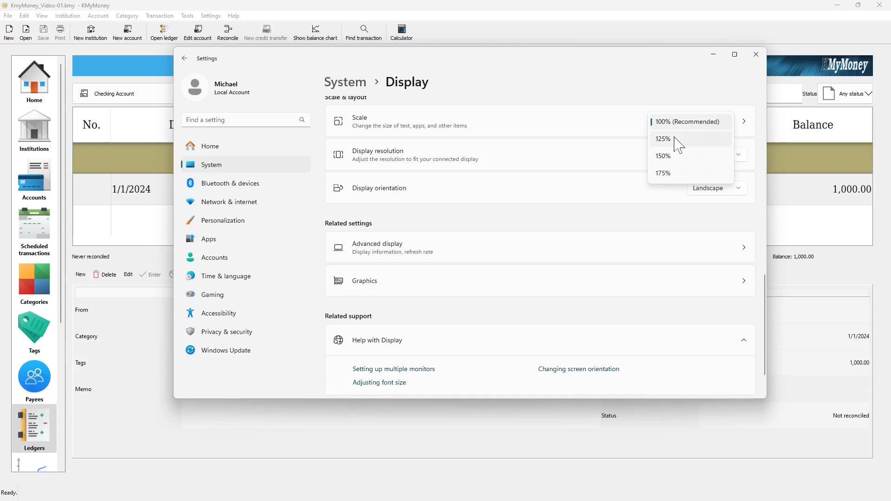
click(674, 139)
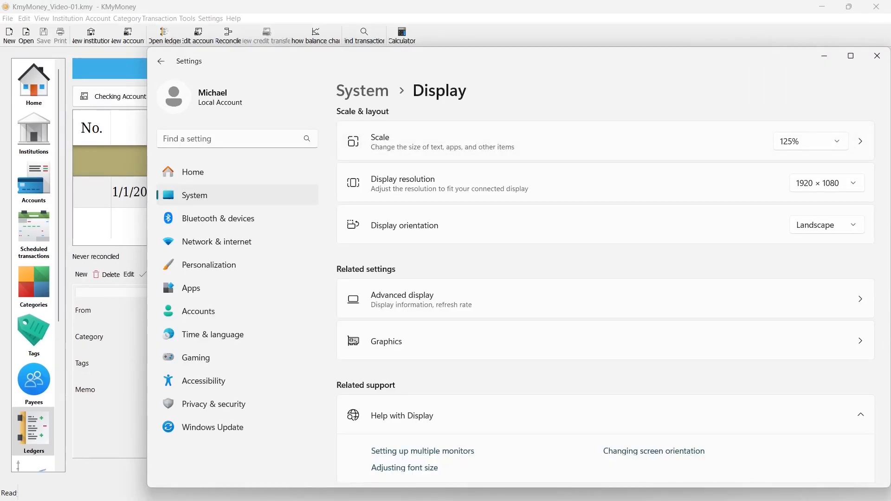
click(529, 29)
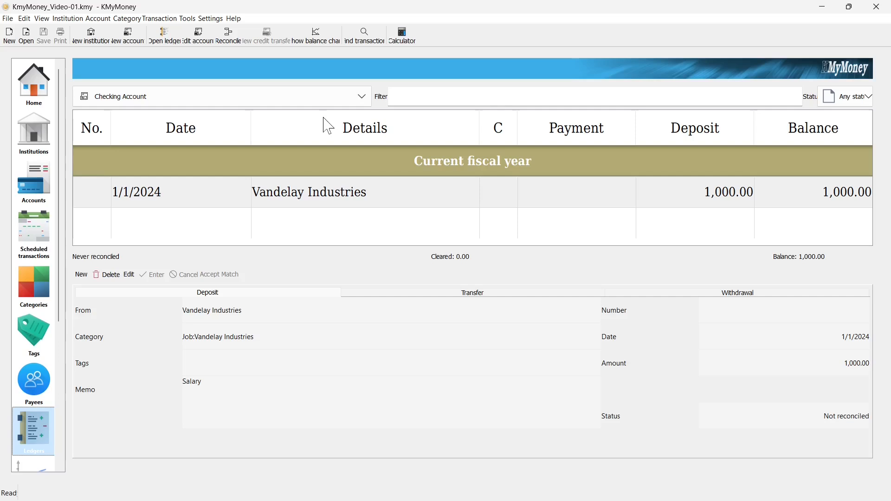
Set the header font to DejaVu Serif Condensed, Book style, size 16, in the KMyMoney configuration
key(ctrl+shift+comma)
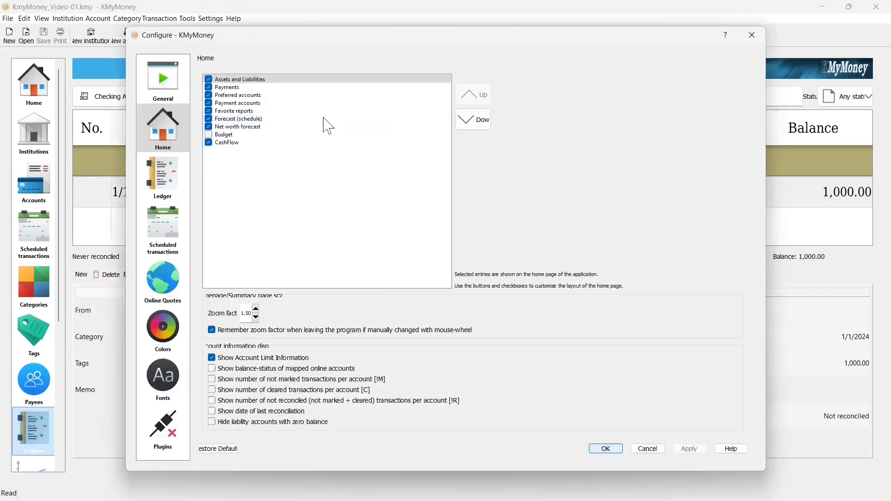
click(165, 379)
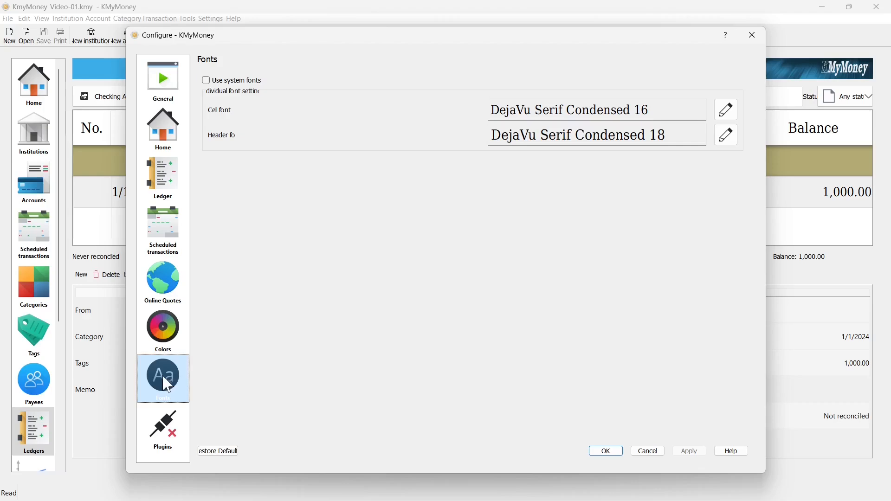
click(727, 135)
click(600, 238)
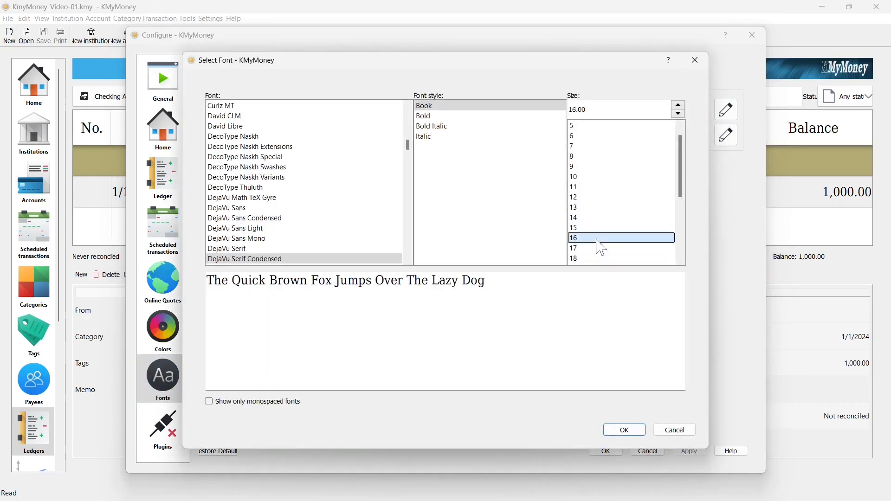
click(626, 430)
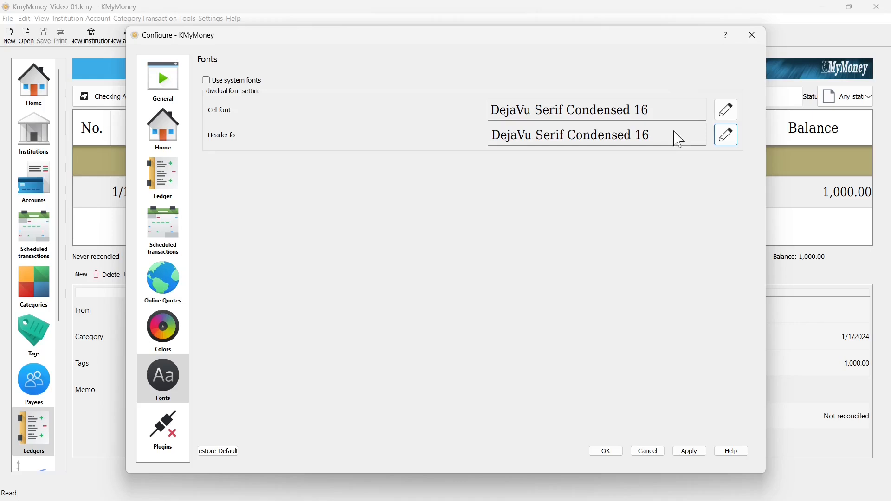
Set the cell font to DejaVu Serif Condensed, Book style, size 14, then apply it and close the configuration
click(727, 112)
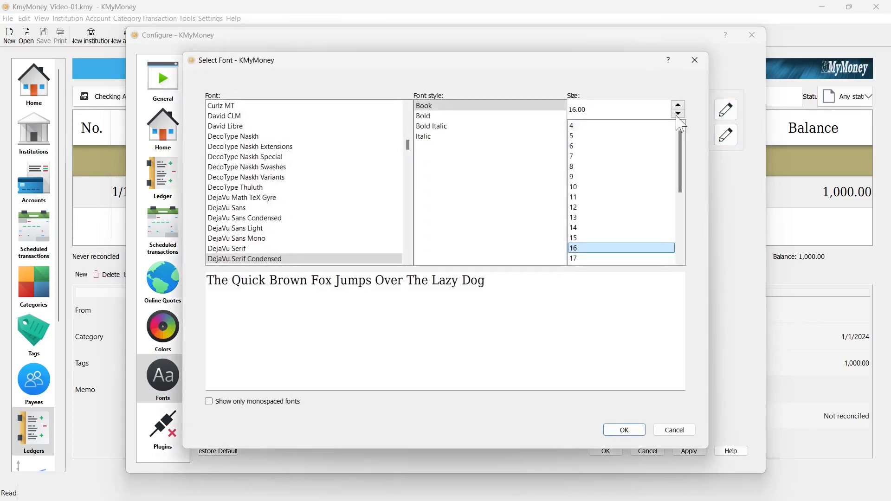
click(583, 229)
click(626, 430)
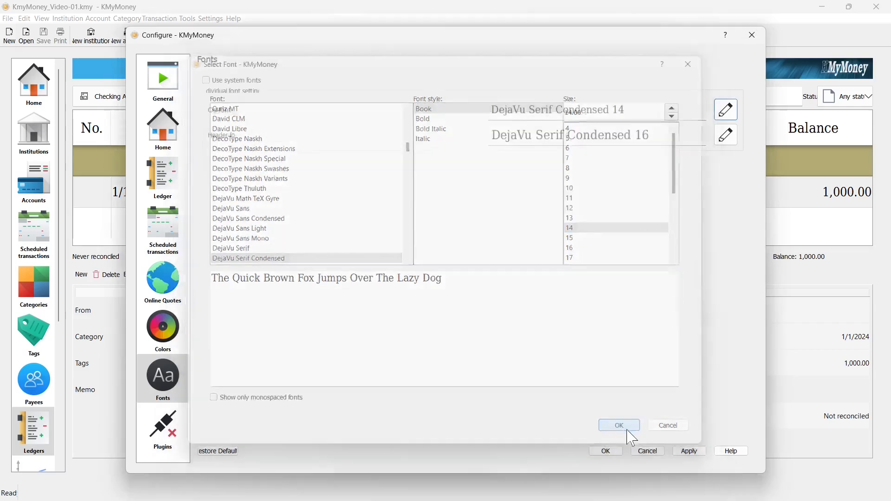
click(689, 452)
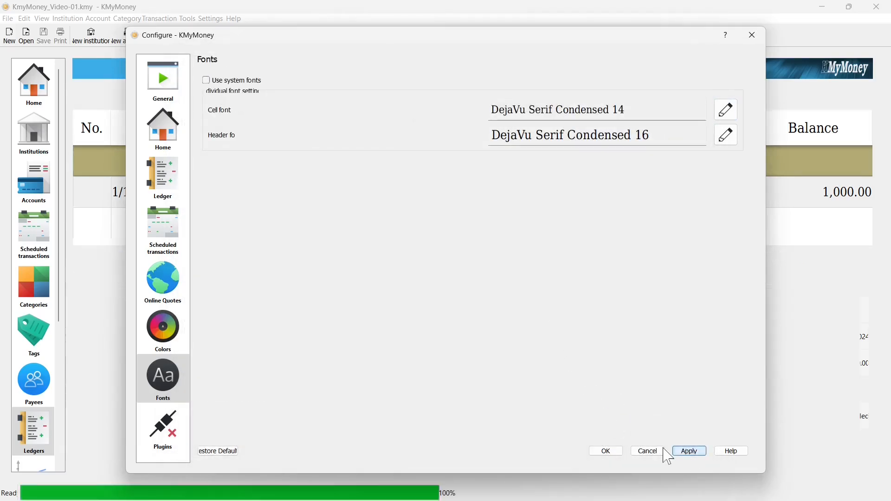
click(606, 452)
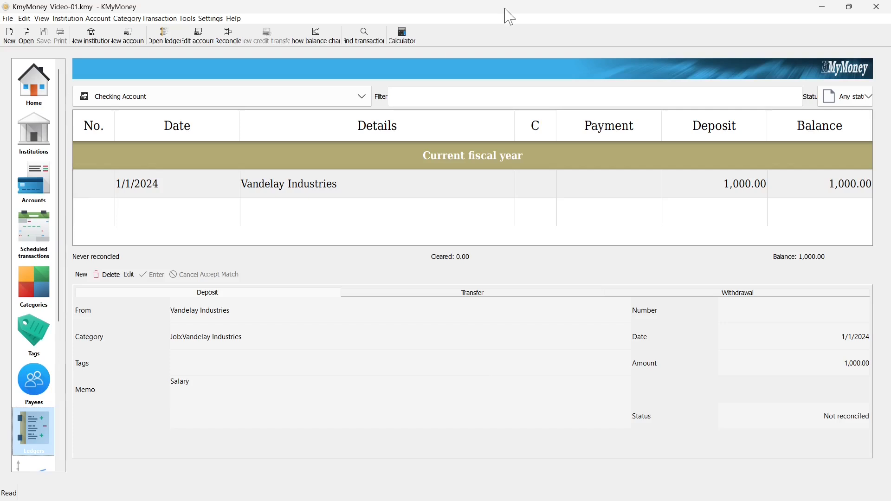
Disable the Payment accounts entry in the home page configuration, re-enable it, and leave that entry selected
key(ctrl+shift+comma)
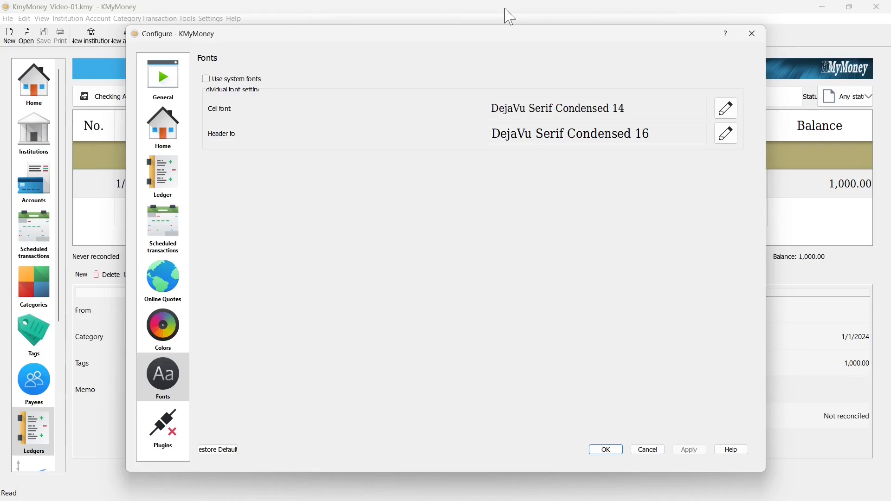
click(172, 136)
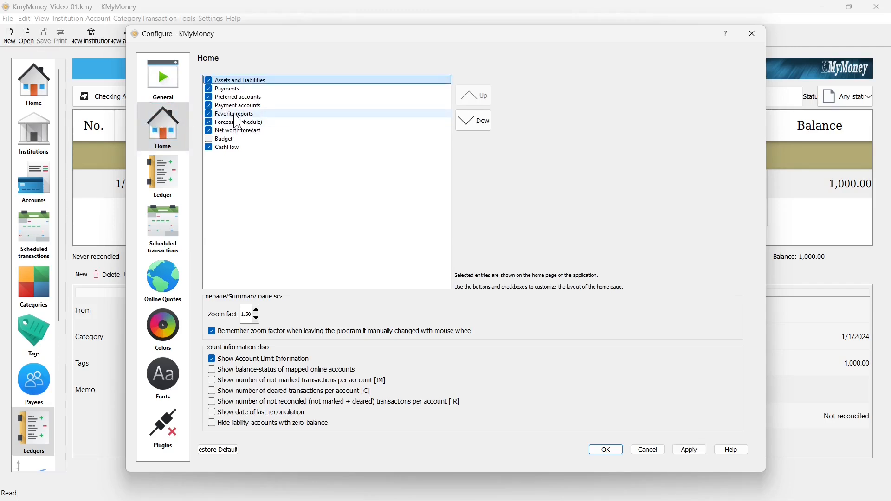
click(209, 106)
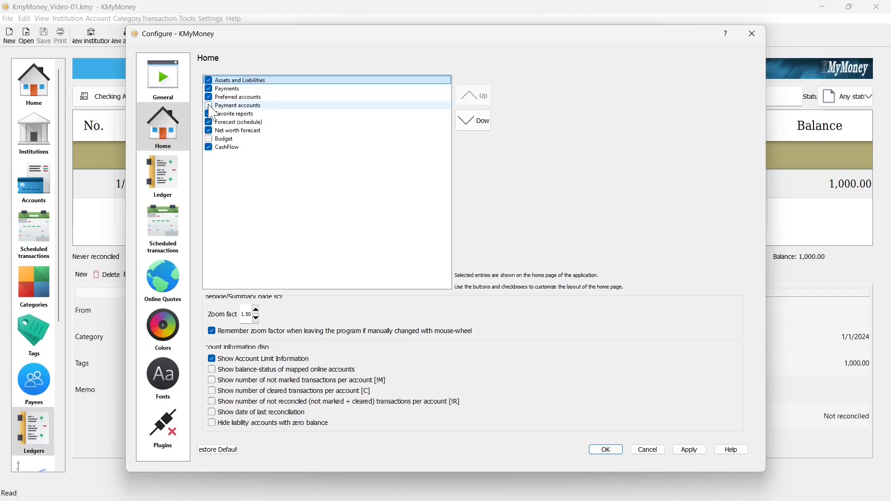
click(211, 110)
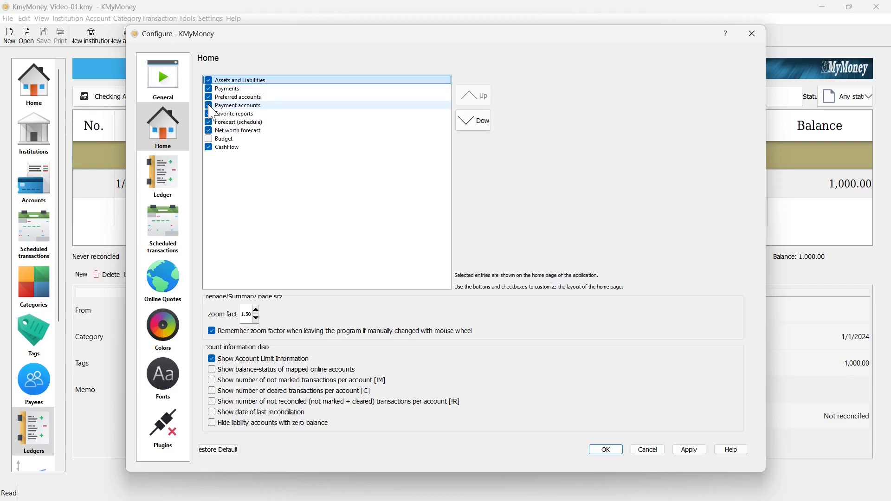
click(218, 106)
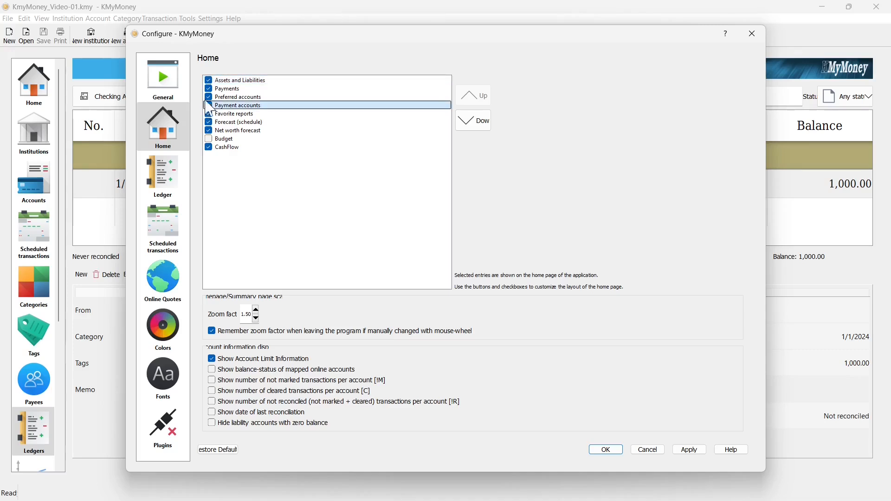
Review the general configuration's Global and Views options, such as autosave, fiscal year and startup page, then apply and close the configuration
click(166, 86)
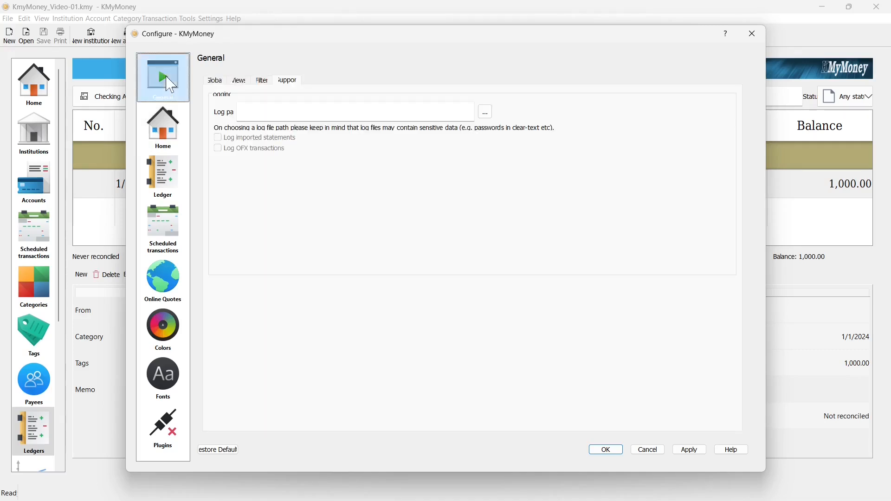
click(216, 81)
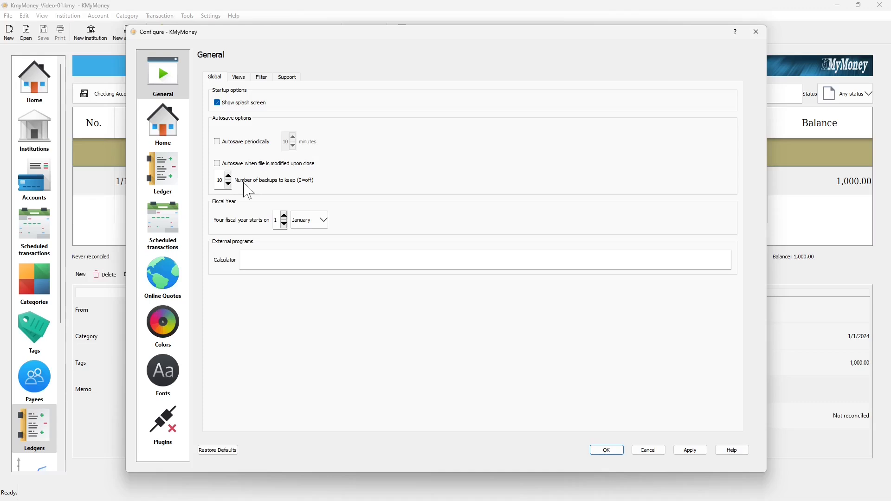
click(240, 78)
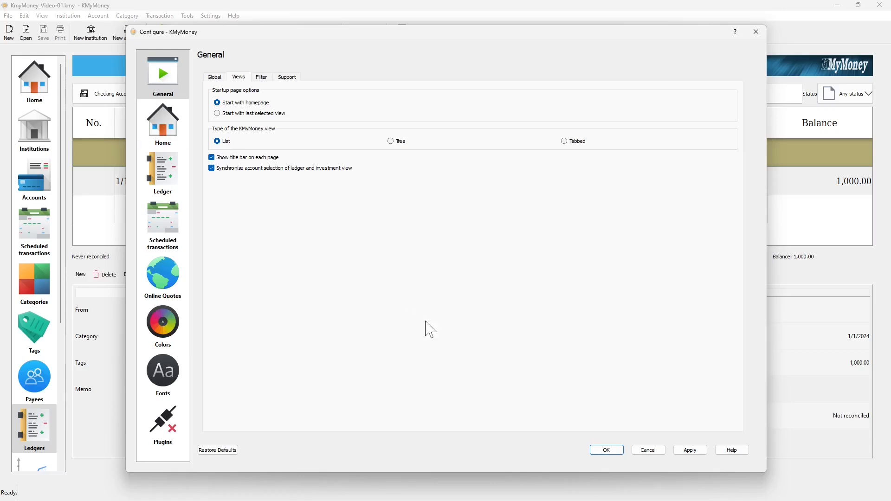
click(690, 450)
click(608, 450)
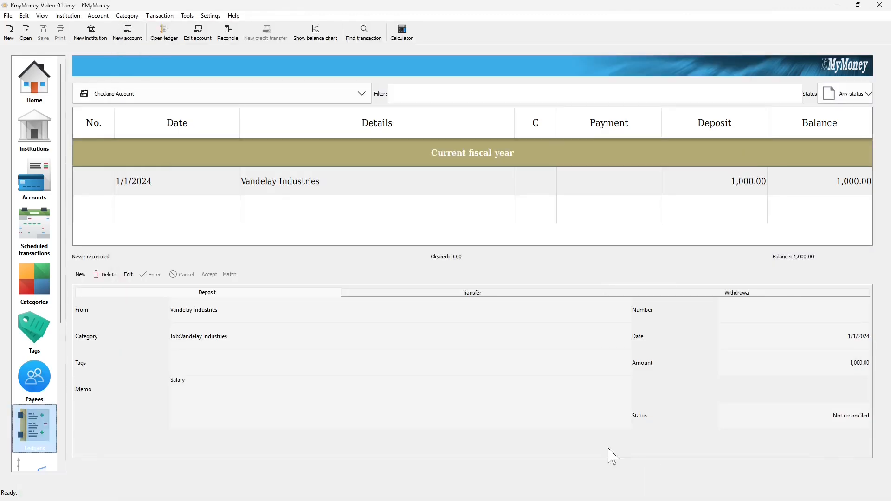